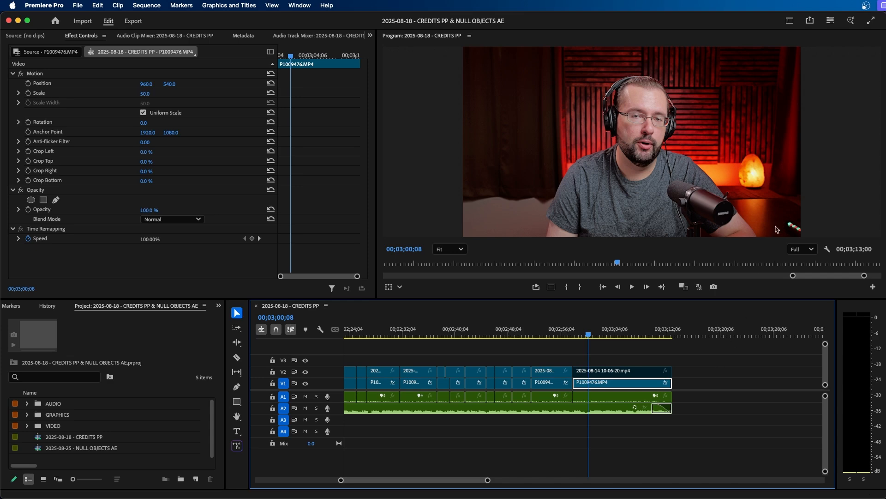
Switch to the Captions and Graphics workspace and open the Graphics Templates panel
{"action": "left_click", "coordinate": [790, 21]}
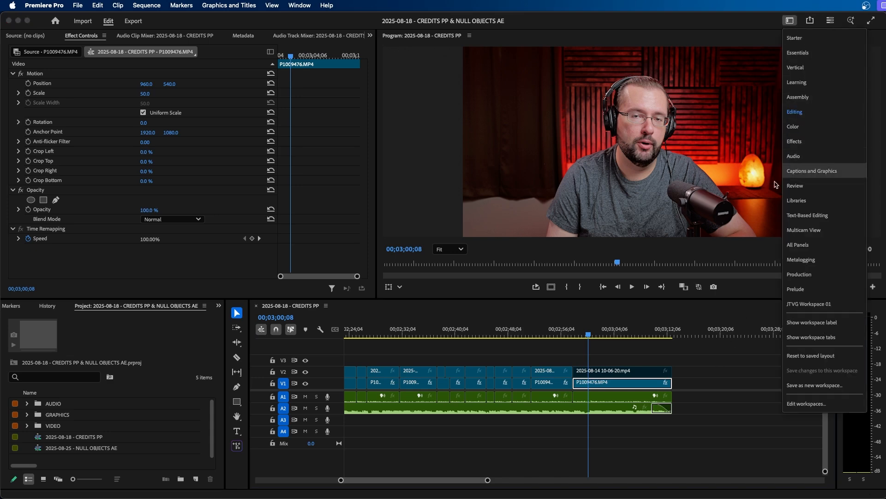
{"action": "left_click", "coordinate": [791, 174]}
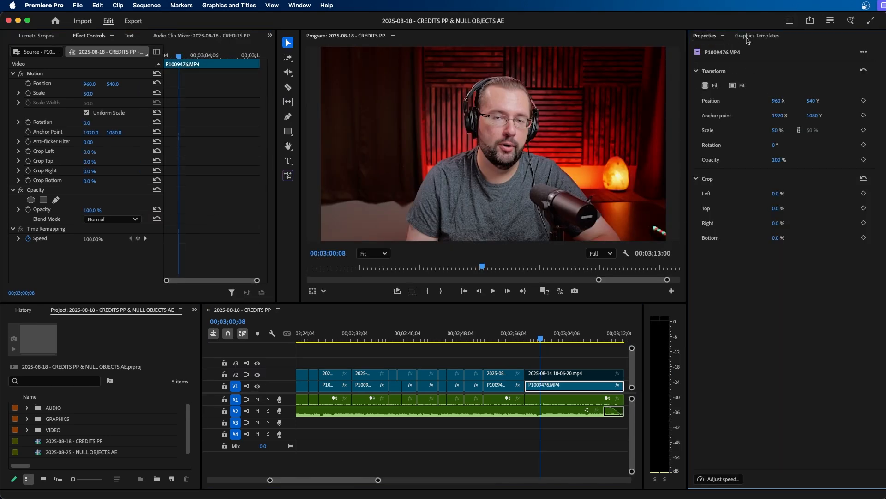
{"action": "left_click", "coordinate": [779, 36]}
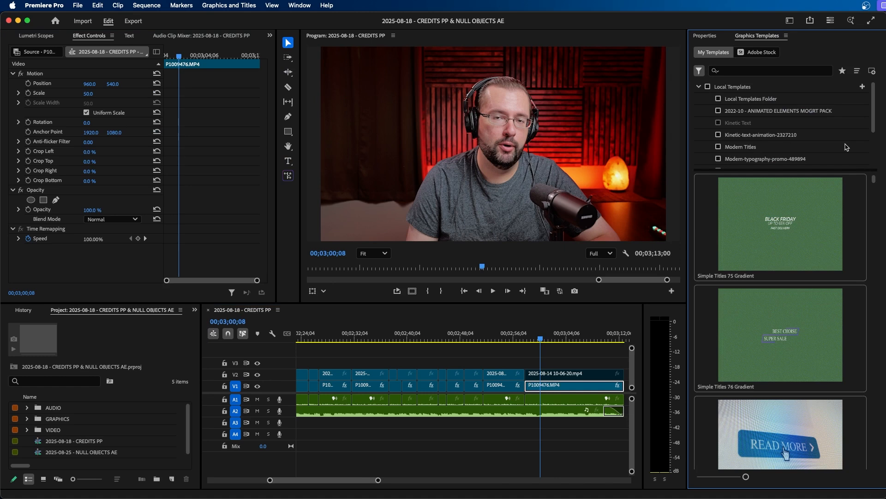
Create a text layer in the program monitor reading "TYPE IN YOUR TEXT" and return to the Selection tool
{"action": "left_click", "coordinate": [288, 161]}
{"action": "left_click", "coordinate": [444, 213]}
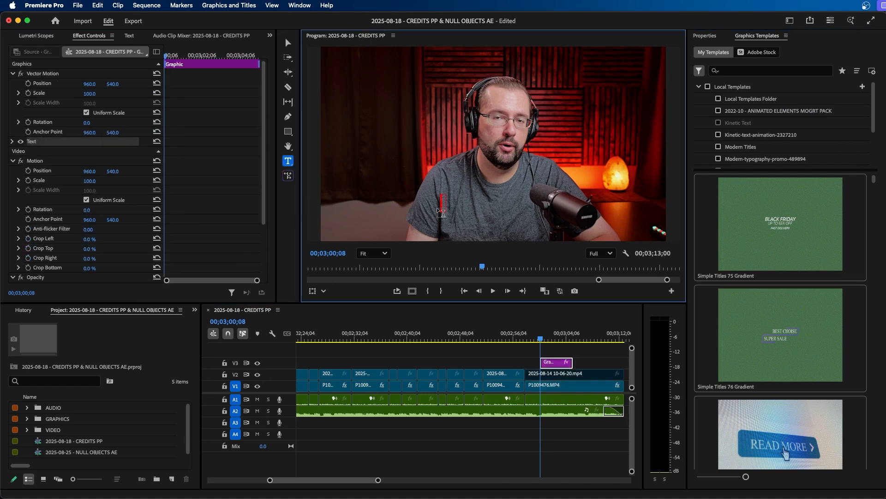
{"action": "type", "text": "TYPE IN YOUR TEXT"}
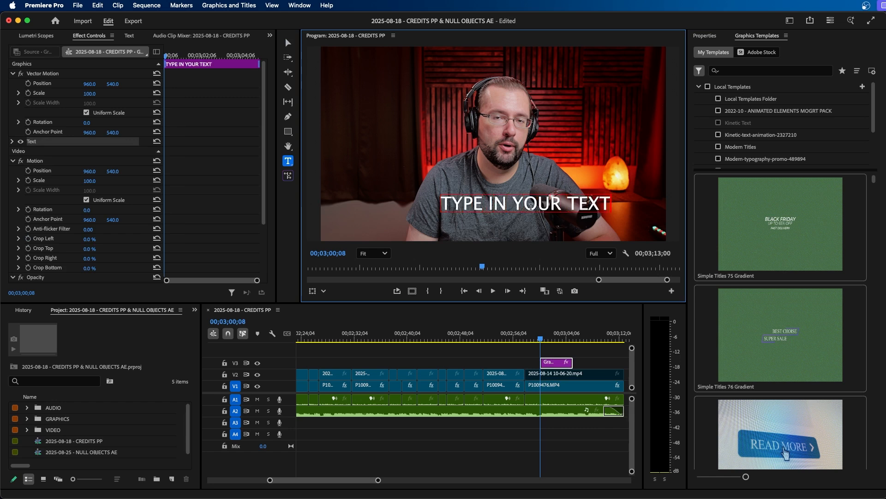
{"action": "left_click", "coordinate": [288, 42]}
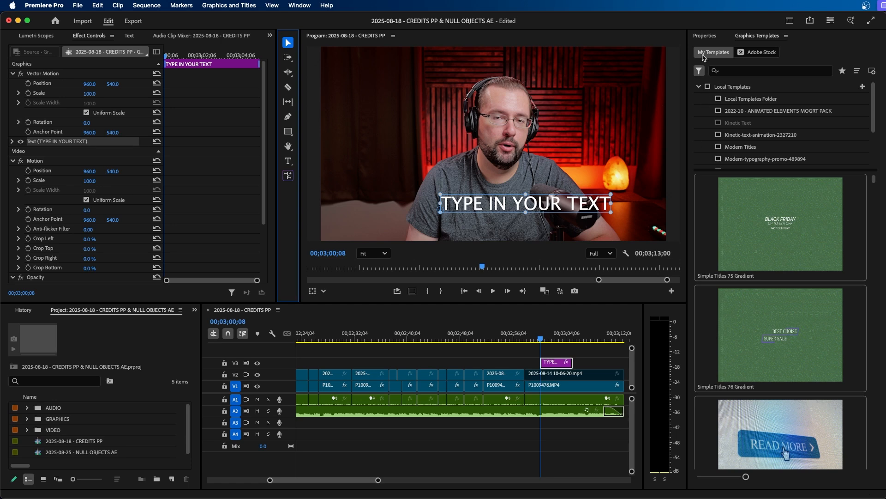
Change the text's font to Open Sans Bold in the properties
{"action": "left_click", "coordinate": [705, 36]}
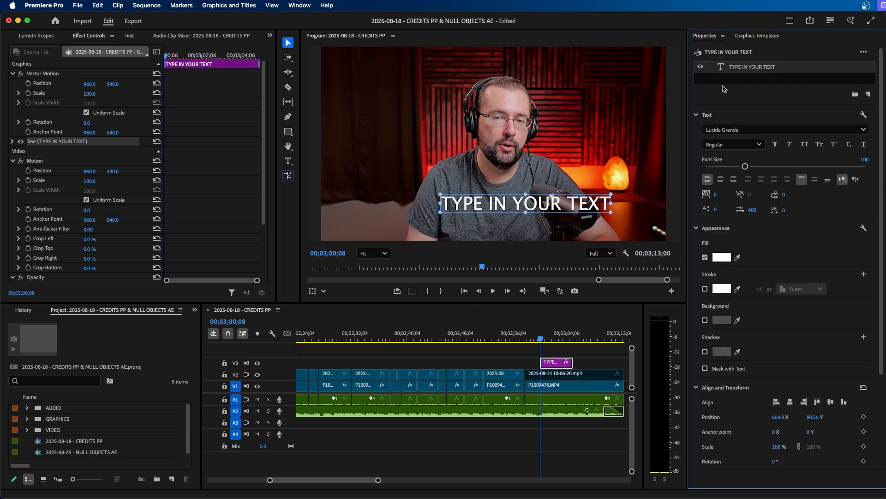
{"action": "left_click", "coordinate": [719, 131]}
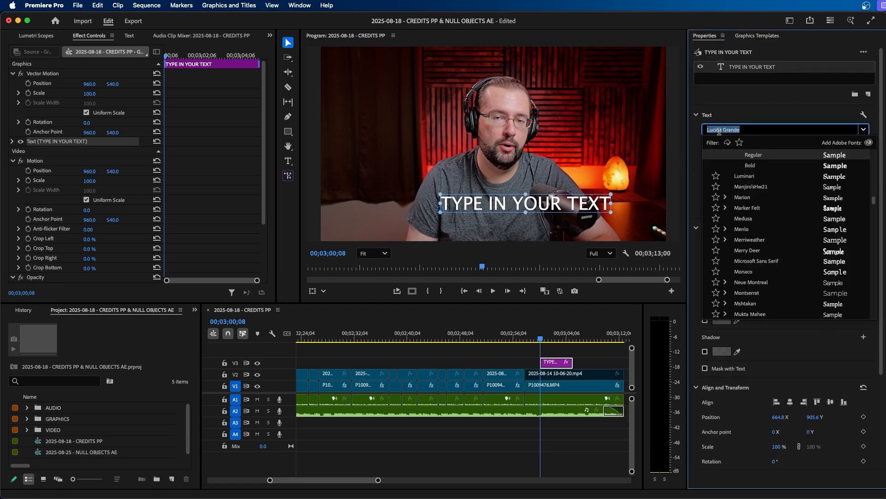
{"action": "type", "text": "open"}
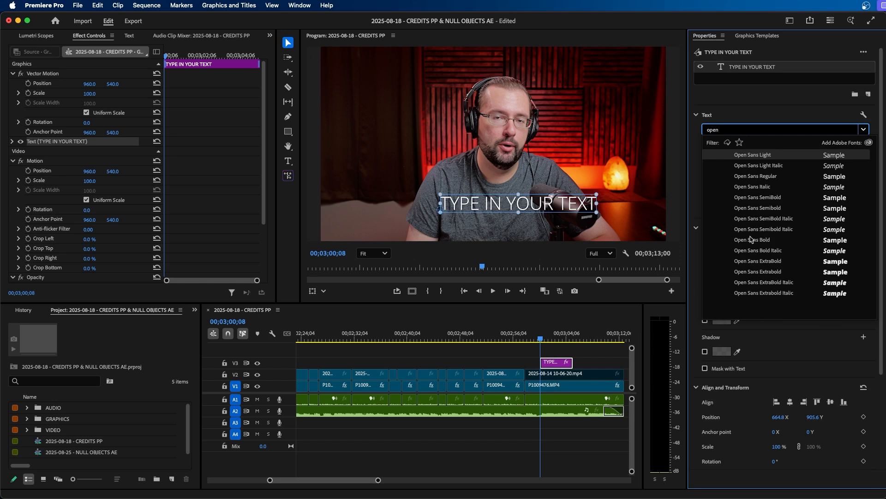
{"action": "left_click", "coordinate": [749, 240]}
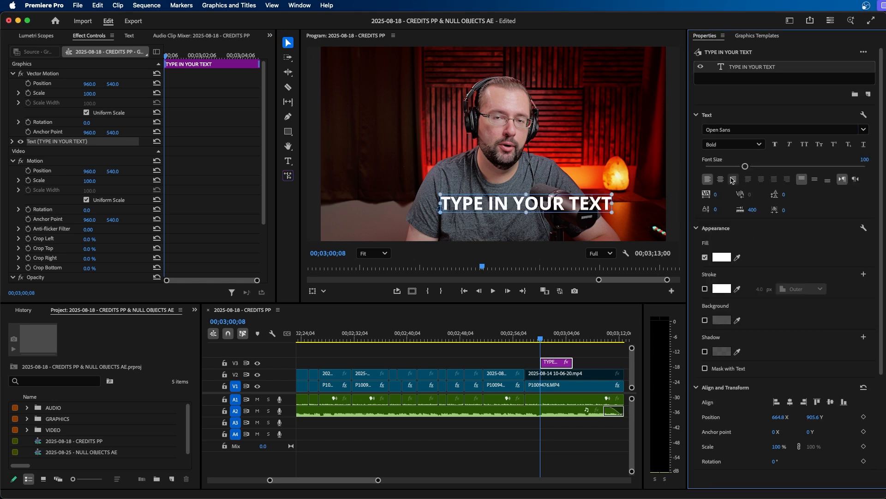
Center the text horizontally in the frame and turn on safe margins in the program monitor
{"action": "left_click", "coordinate": [790, 402]}
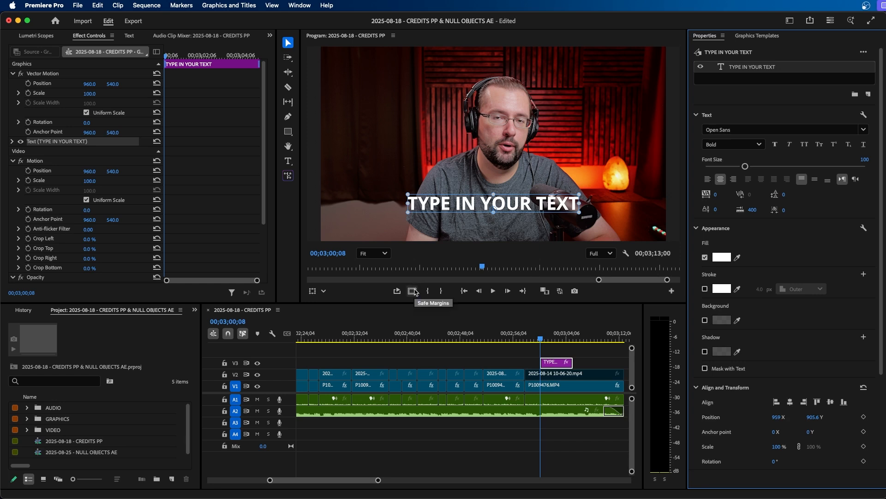
{"action": "left_click", "coordinate": [413, 291]}
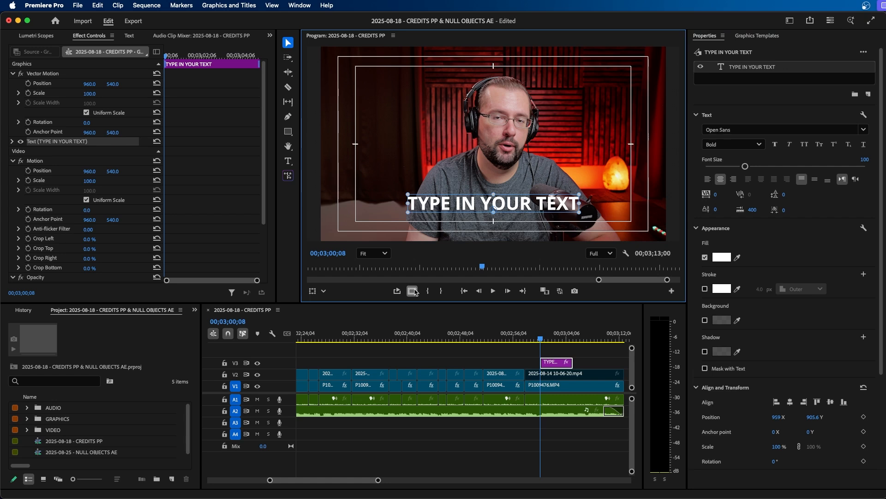
{"action": "left_click", "coordinate": [671, 291]}
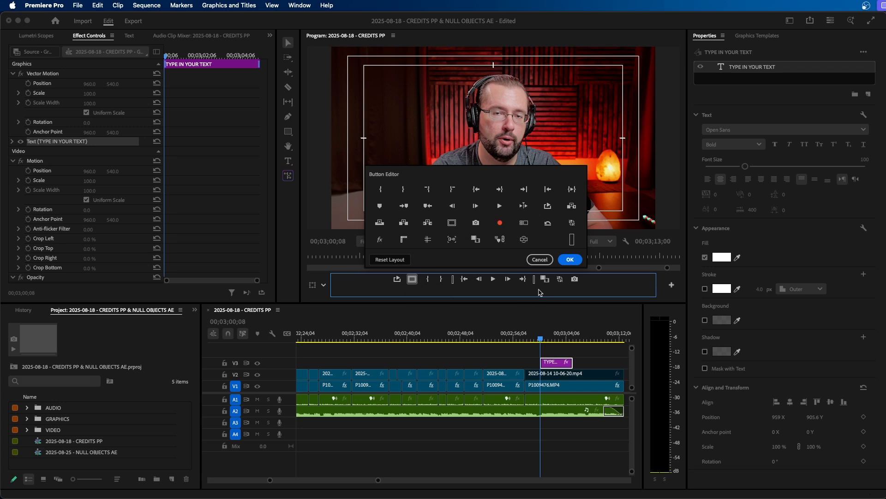
{"action": "left_click", "coordinate": [571, 259]}
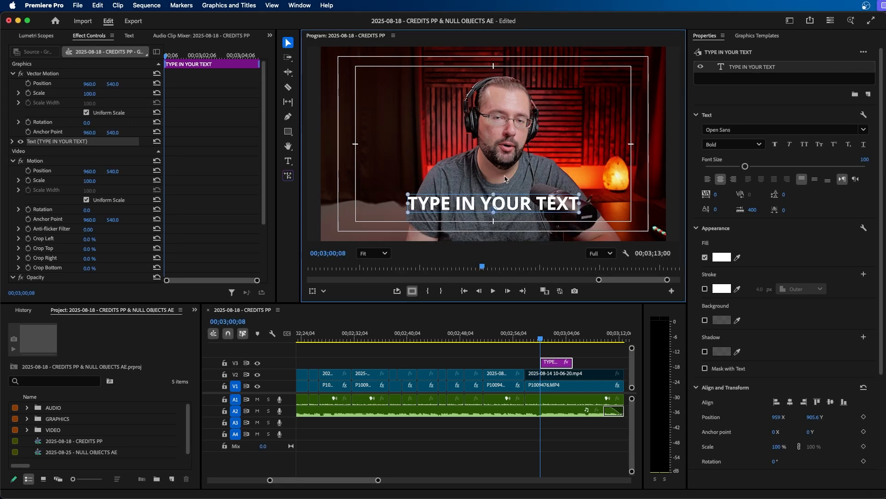
Move the text slightly lower in the frame and re-center it horizontally
{"action": "left_click_drag", "start_coordinate": [541, 210], "coordinate": [538, 219]}
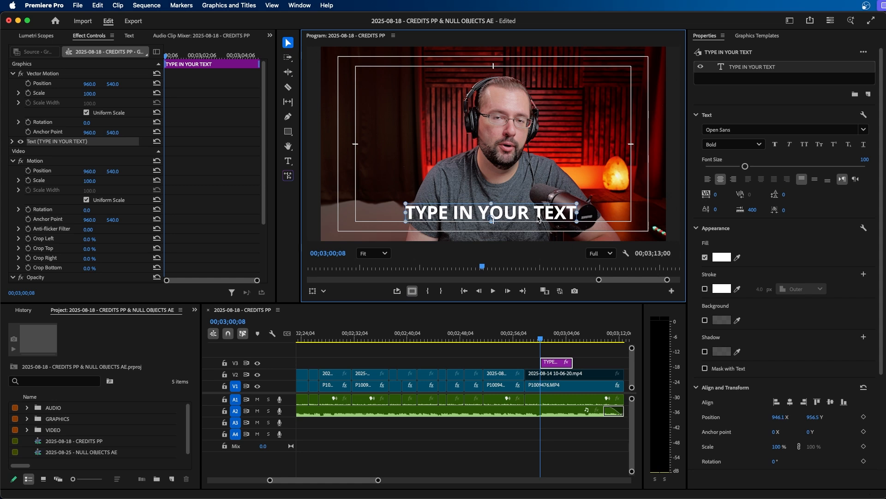
{"action": "left_click", "coordinate": [790, 402]}
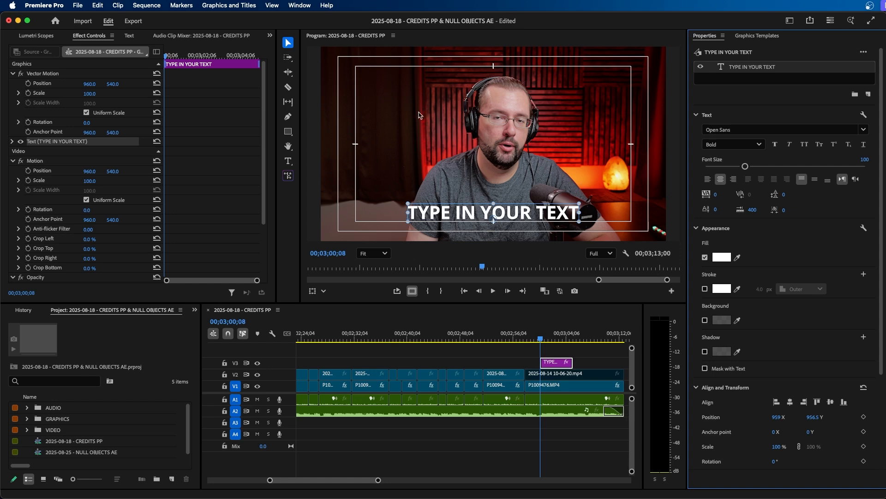
Draw a rectangle across the lower band of the frame covering the text, about 1986 by 213
{"action": "left_click", "coordinate": [288, 132]}
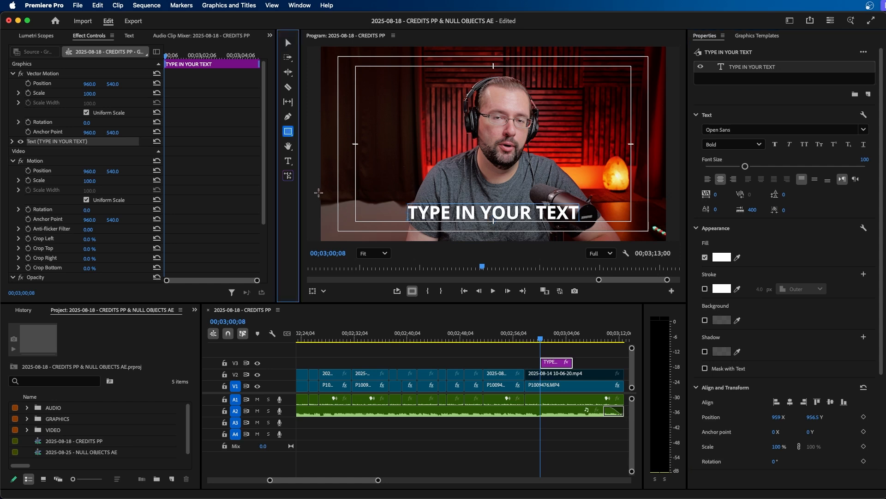
{"action": "left_click_drag", "start_coordinate": [316, 193], "coordinate": [672, 232]}
Enable Mask with Shape on the rectangle layer so it masks the text
{"action": "double_click", "coordinate": [735, 68]}
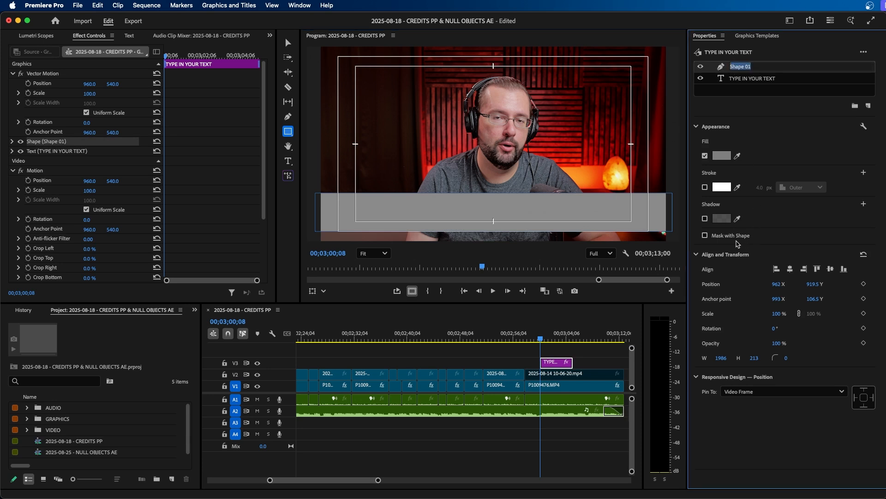
{"action": "left_click", "coordinate": [725, 237]}
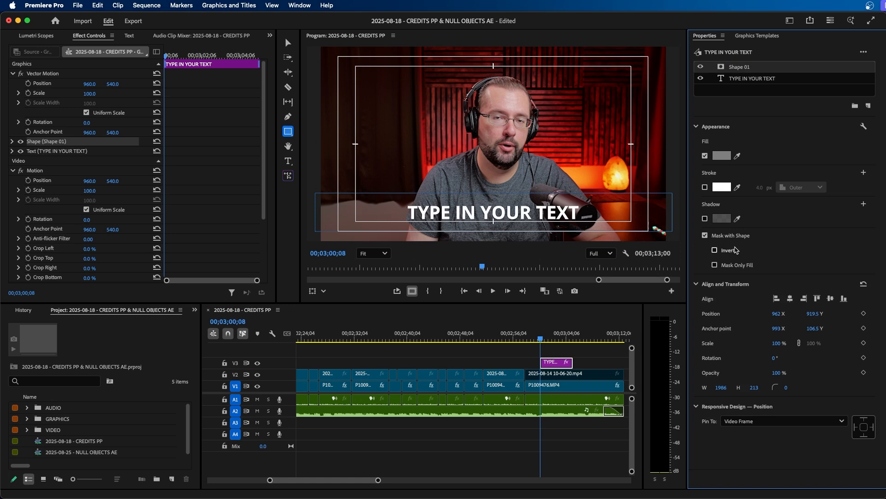
{"action": "left_click", "coordinate": [748, 79]}
{"action": "key", "text": "v"}
{"action": "left_click_drag", "start_coordinate": [456, 212], "coordinate": [501, 162]}
{"action": "key", "text": "super+z"}
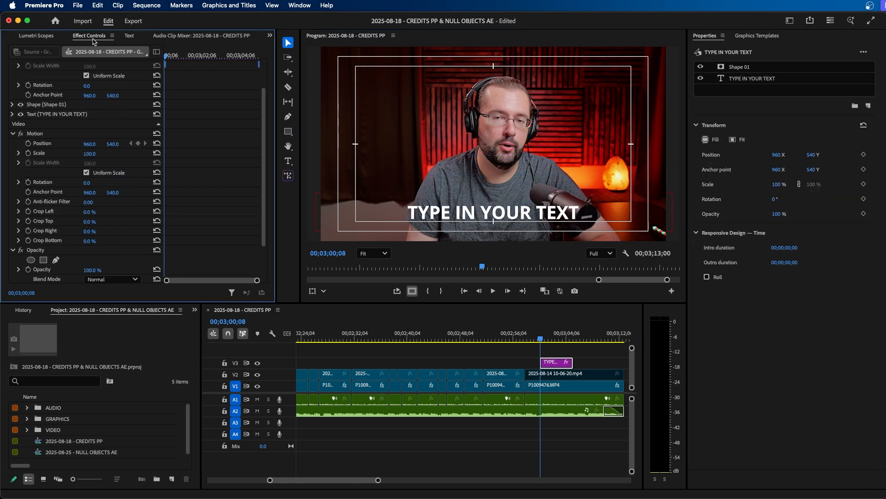
Keyframe the text's Position, animating Y from 1245.5 at the start to 956.5 about 15 frames later
{"action": "left_click", "coordinate": [46, 114]}
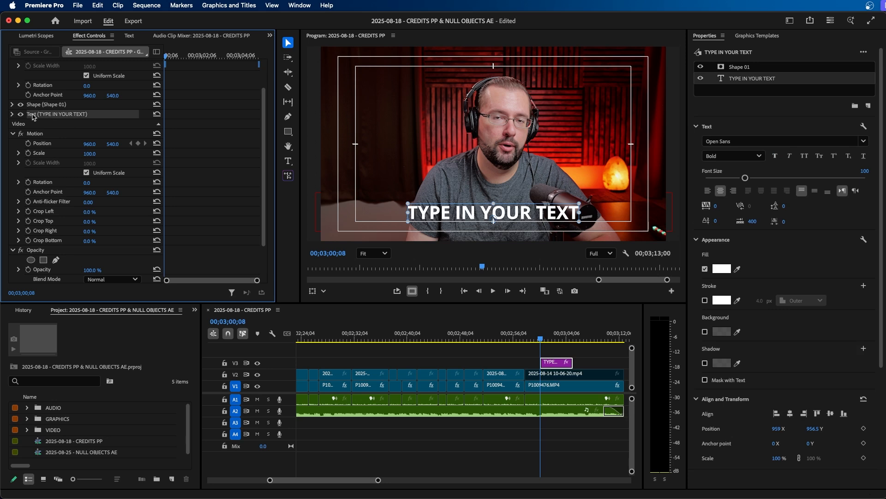
{"action": "left_click", "coordinate": [12, 114]}
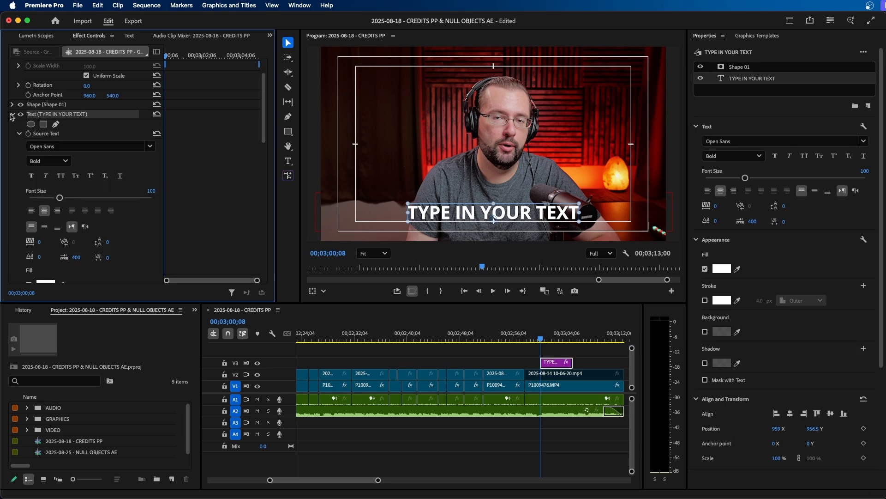
{"action": "scroll", "coordinate": [87, 121], "scroll_direction": "down", "scroll_amount": 10}
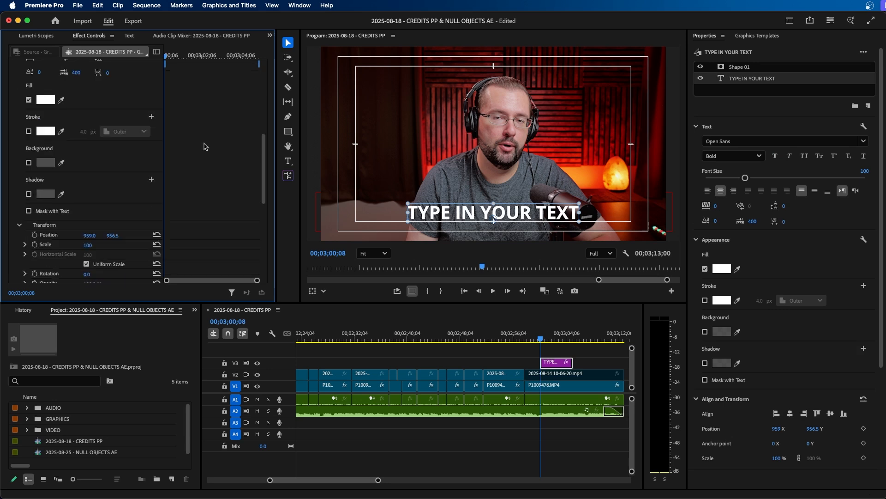
{"action": "left_click", "coordinate": [55, 109]}
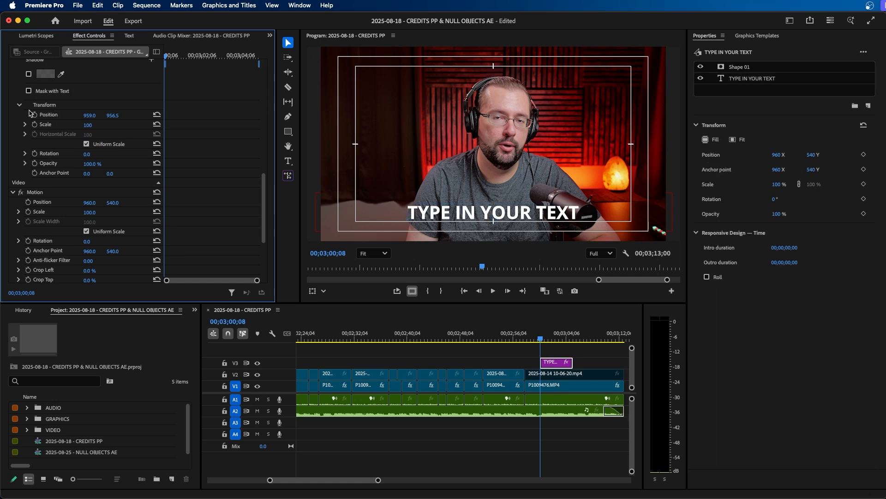
{"action": "left_click", "coordinate": [34, 114]}
{"action": "key", "text": "shift+Right"}
{"action": "key", "text": "shift+Right"}
{"action": "key", "text": "shift+Right"}
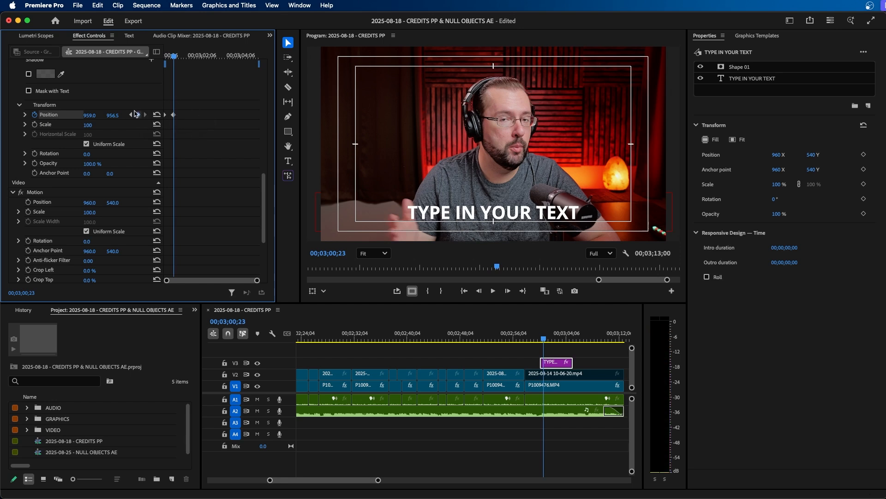
{"action": "left_click", "coordinate": [131, 115]}
{"action": "left_click_drag", "start_coordinate": [113, 115], "coordinate": [246, 114]}
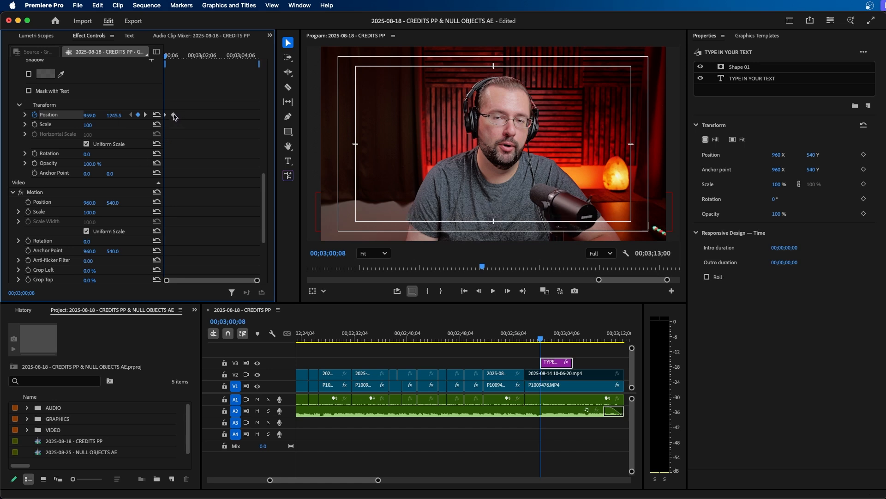
Apply Ease In temporal interpolation to the text's position keyframes
{"action": "right_click", "coordinate": [174, 114]}
{"action": "mouse_move", "coordinate": [211, 201]}
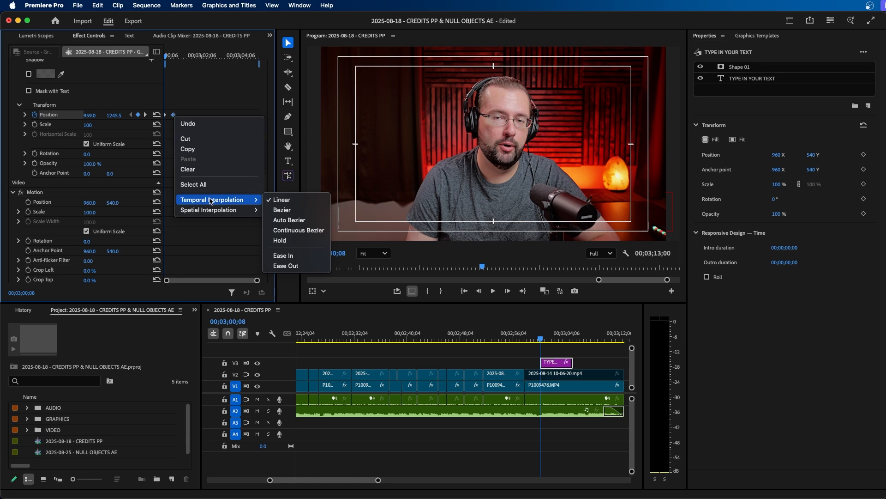
{"action": "left_click", "coordinate": [283, 255]}
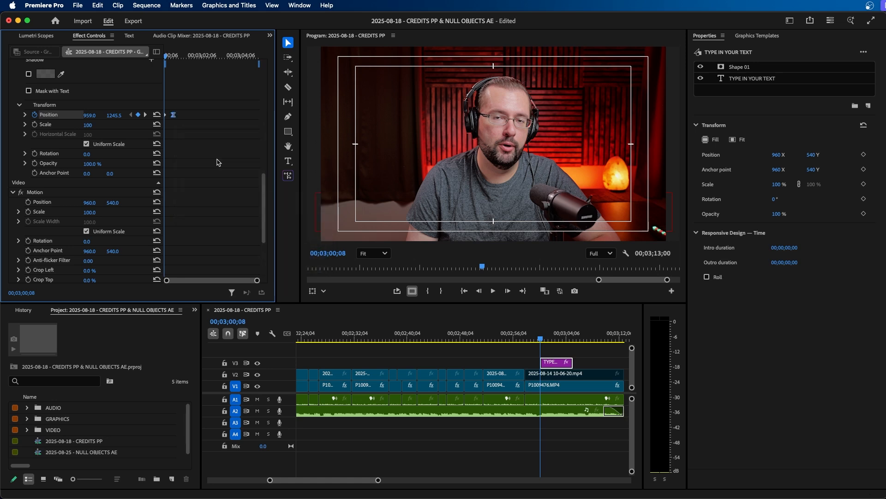
Reshape the Position velocity curve by adjusting its Bezier handle, and play back the animation
{"action": "left_click", "coordinate": [25, 115]}
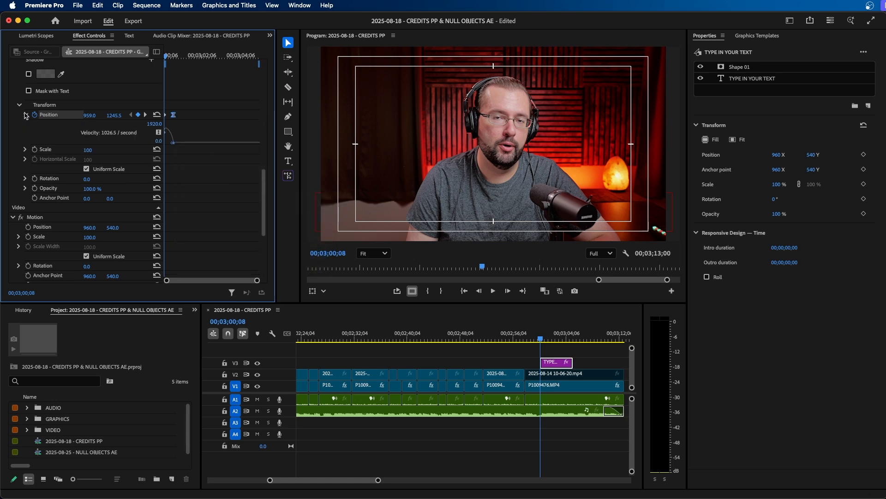
{"action": "key", "text": "equal"}
{"action": "key", "text": "equal"}
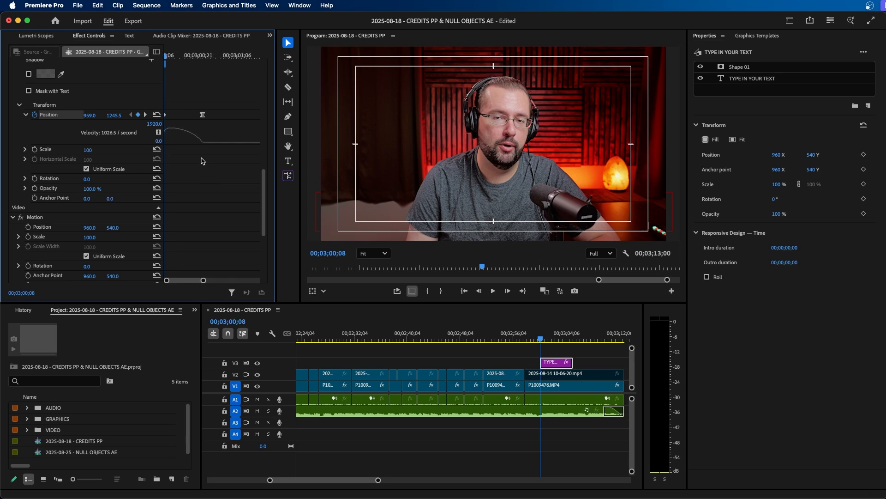
{"action": "left_click_drag", "start_coordinate": [200, 146], "coordinate": [186, 143]}
{"action": "key", "text": "space"}
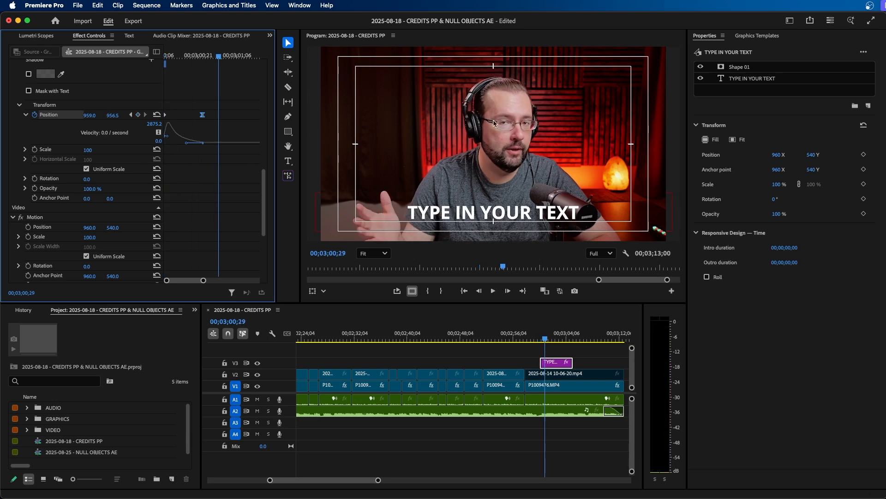
Raise the mask shape by setting its Y position to 865.5, then deselect the graphic
{"action": "left_click", "coordinate": [732, 68]}
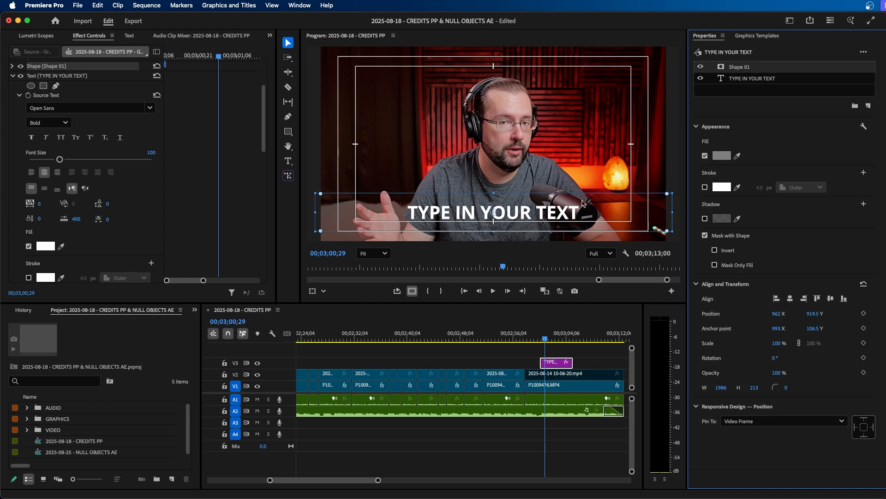
{"action": "left_click", "coordinate": [12, 67]}
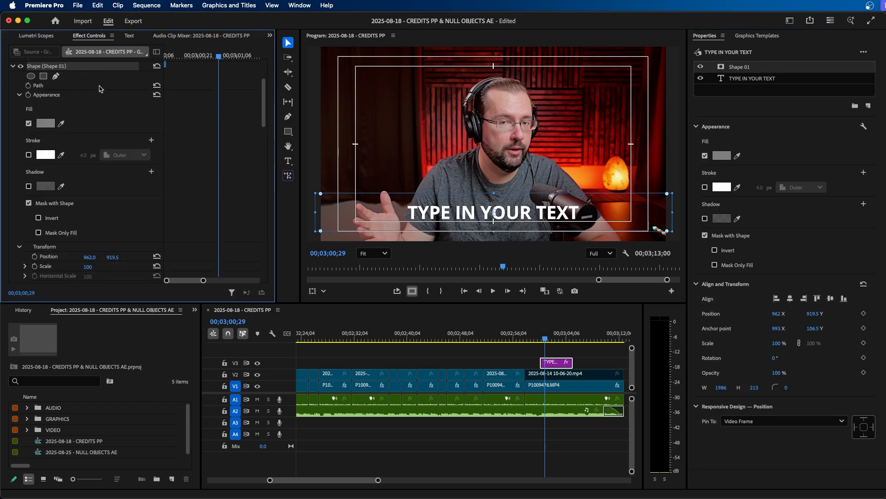
{"action": "left_click_drag", "start_coordinate": [113, 257], "coordinate": [88, 257]}
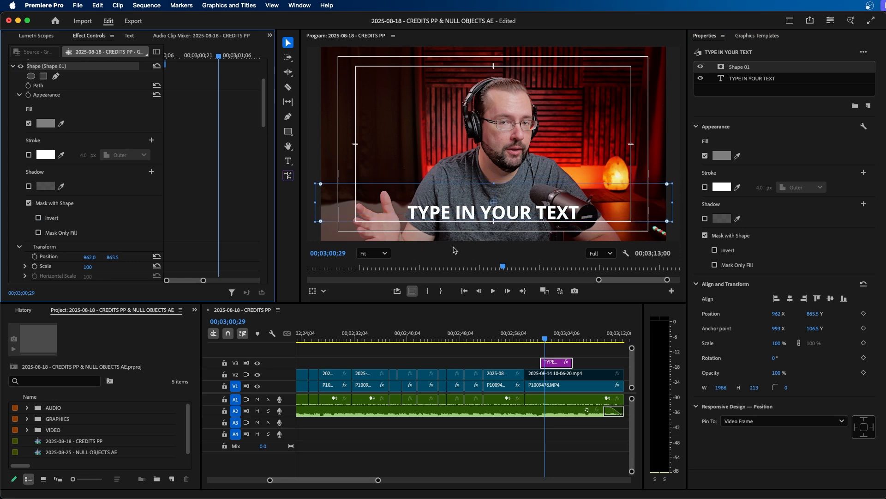
{"action": "left_click", "coordinate": [538, 339]}
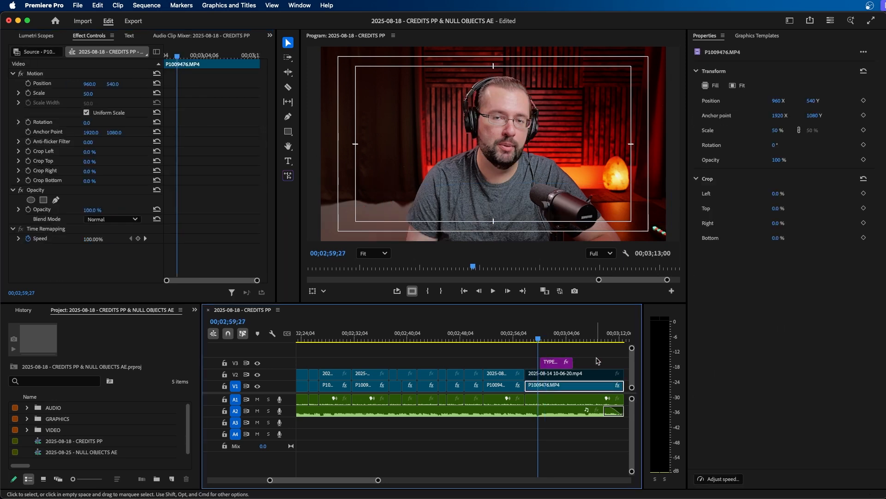
Keyframe an outro on the text's Position, moving Y from 956.5 to 1137.5 over the last 15 frames of the clip
{"action": "key", "text": "space"}
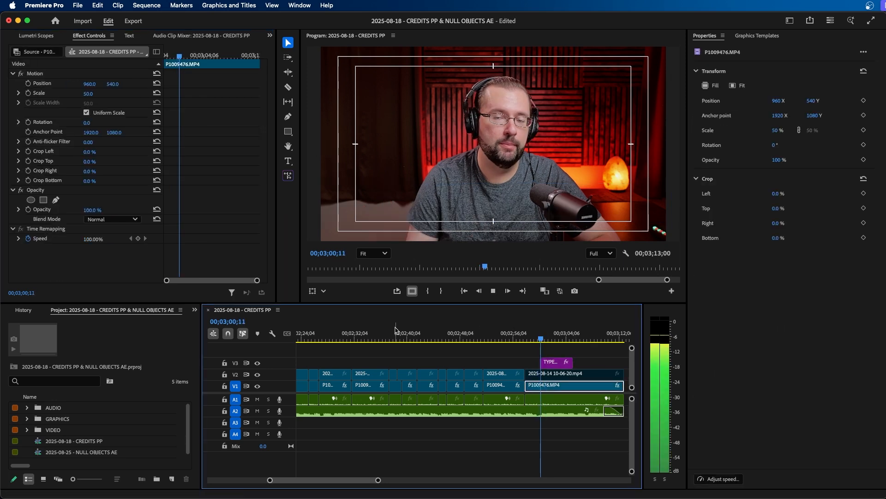
{"action": "key", "text": "space"}
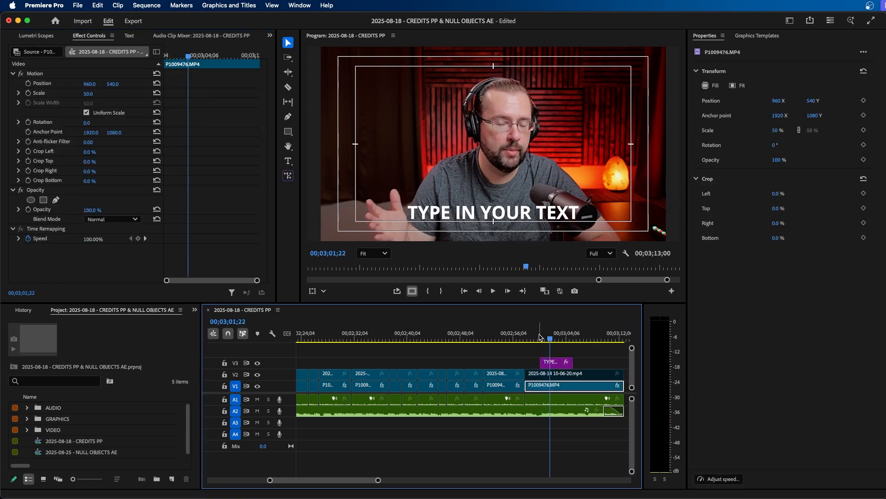
{"action": "left_click", "coordinate": [560, 365]}
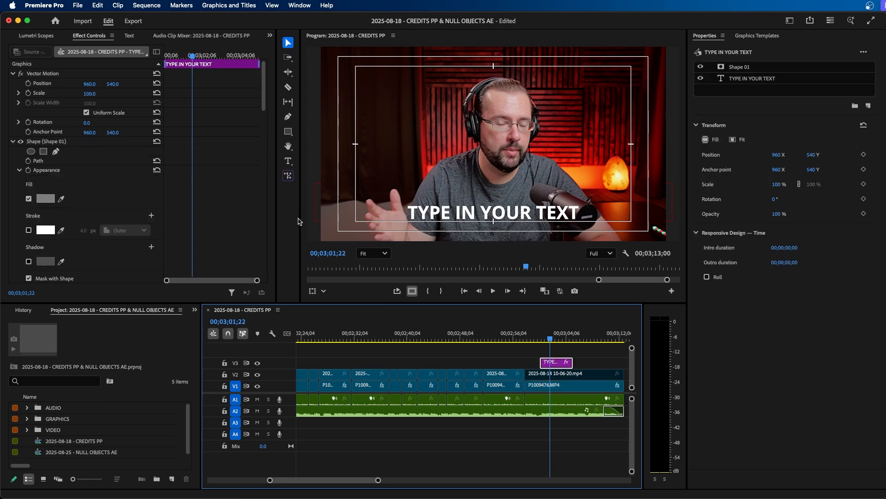
{"action": "scroll", "coordinate": [249, 168], "scroll_direction": "down", "scroll_amount": 10}
{"action": "left_click_drag", "start_coordinate": [211, 56], "coordinate": [259, 56]}
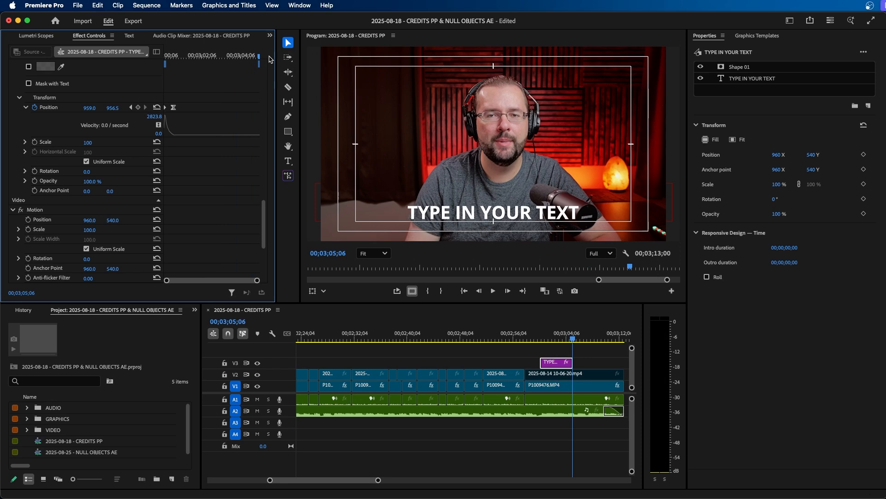
{"action": "key", "text": "Left"}
{"action": "left_click", "coordinate": [138, 107]}
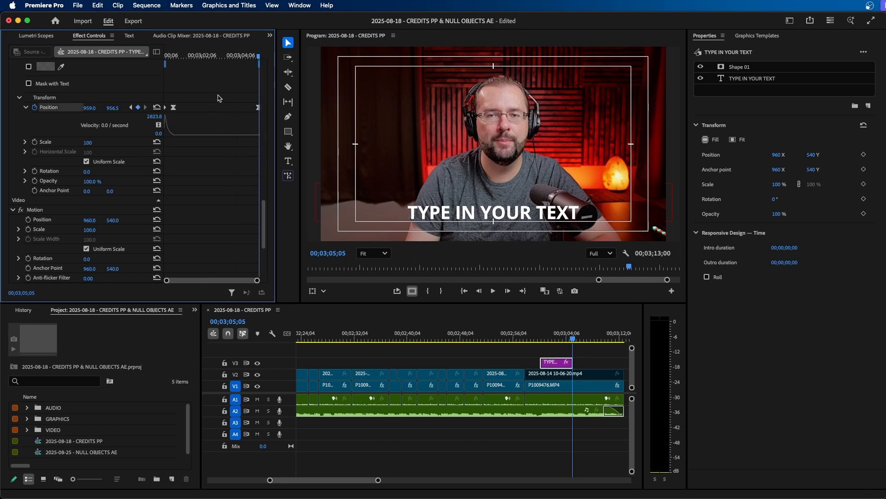
{"action": "key", "text": "shift+Left"}
{"action": "key", "text": "shift+Left"}
{"action": "key", "text": "shift+Left"}
{"action": "left_click", "coordinate": [138, 108]}
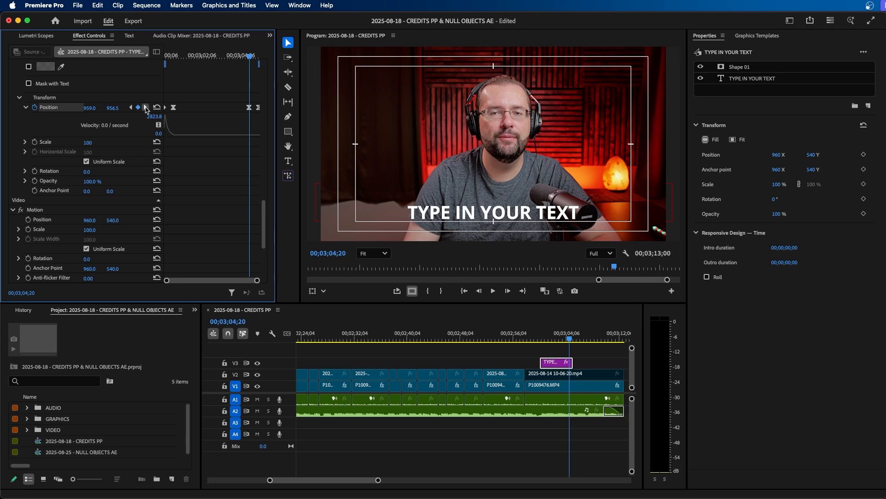
{"action": "left_click", "coordinate": [145, 107]}
{"action": "left_click_drag", "start_coordinate": [110, 108], "coordinate": [193, 109]}
{"action": "left_click", "coordinate": [249, 108]}
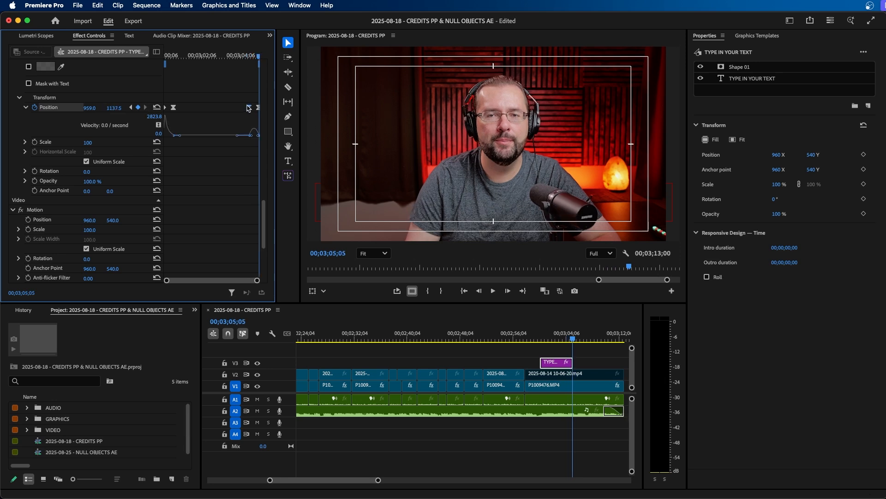
Reshape the outro's Position velocity curve with the Bezier handle, and play back the animation
{"action": "key", "text": "equal"}
{"action": "key", "text": "equal"}
{"action": "left_click_drag", "start_coordinate": [224, 136], "coordinate": [237, 135]}
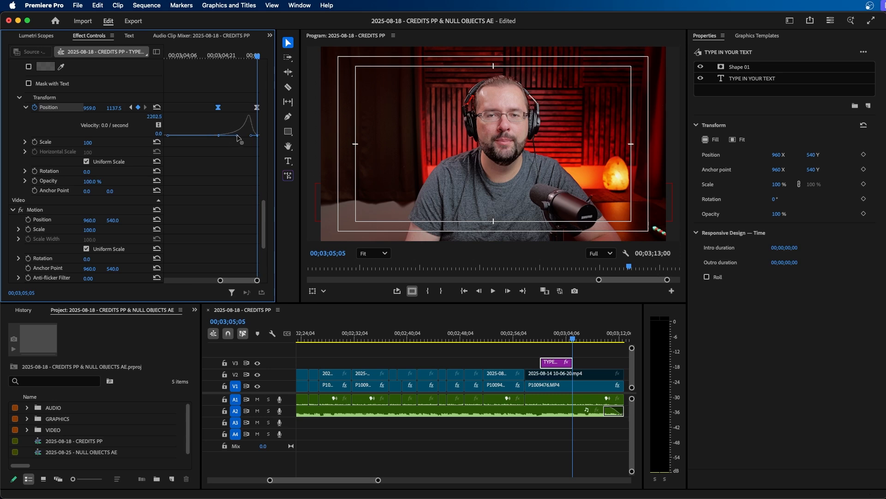
{"action": "left_click", "coordinate": [201, 56]}
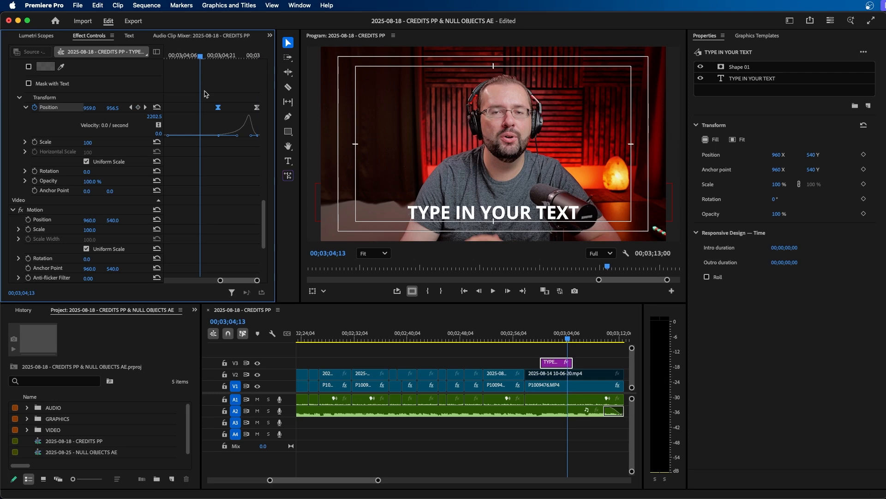
{"action": "key", "text": "space"}
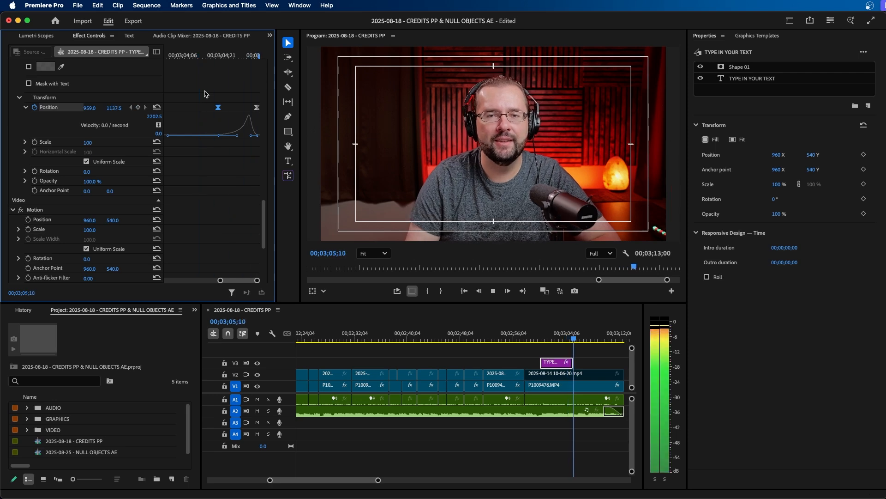
{"action": "key", "text": "space"}
Set the title graphic's responsive intro duration to 17 frames and outro duration to 20 frames
{"action": "left_click", "coordinate": [564, 349]}
{"action": "left_click", "coordinate": [555, 341]}
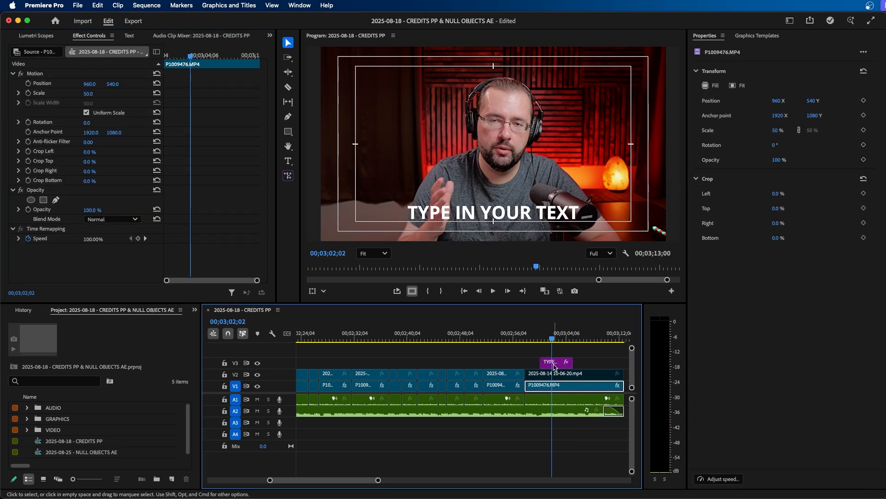
{"action": "left_click", "coordinate": [555, 364]}
{"action": "key", "text": "backslash"}
{"action": "left_click", "coordinate": [223, 166]}
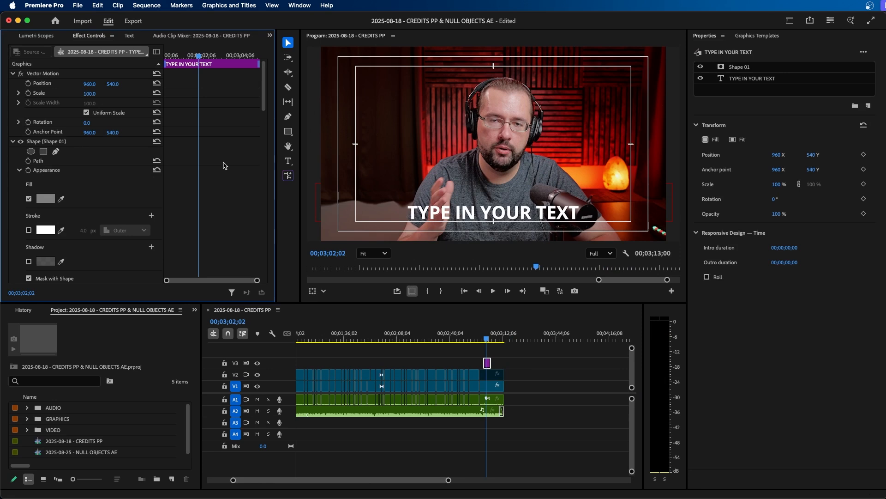
{"action": "scroll", "coordinate": [225, 164], "scroll_direction": "down", "scroll_amount": 15}
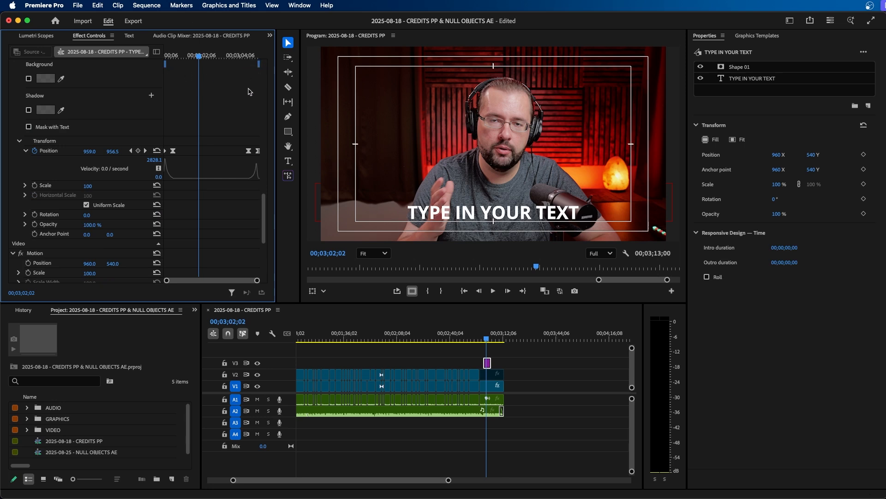
{"action": "left_click_drag", "start_coordinate": [166, 65], "coordinate": [175, 64]}
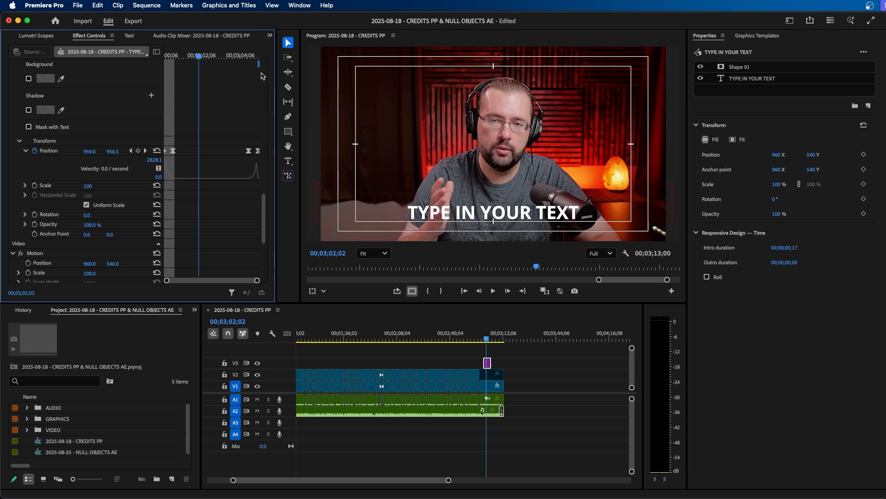
{"action": "left_click_drag", "start_coordinate": [258, 66], "coordinate": [248, 65]}
{"action": "key", "text": "equal"}
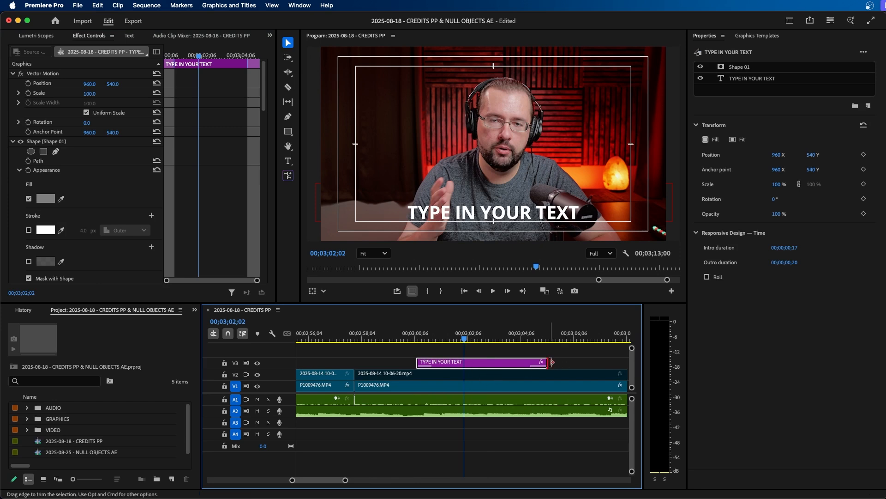
Trim the end of the title graphic clip much shorter
{"action": "left_click_drag", "start_coordinate": [551, 362], "coordinate": [477, 362]}
{"action": "scroll", "coordinate": [189, 228], "scroll_direction": "down", "scroll_amount": 6}
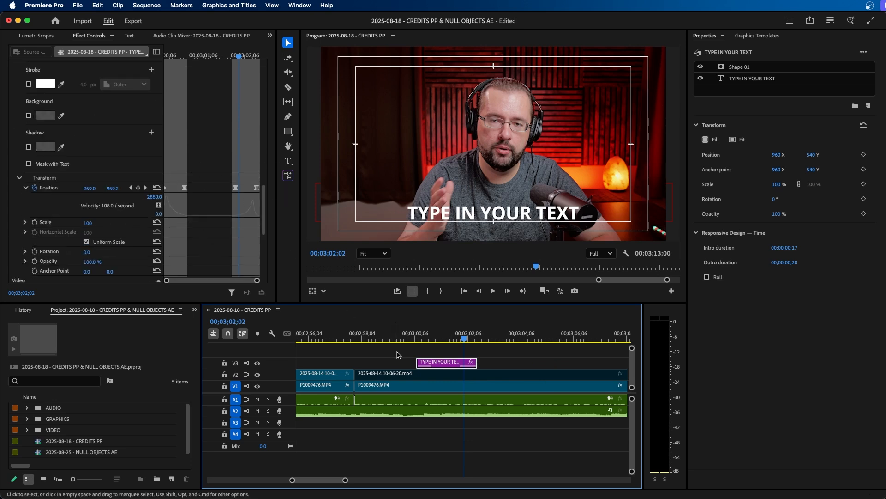
{"action": "left_click", "coordinate": [517, 357]}
{"action": "left_click", "coordinate": [440, 363]}
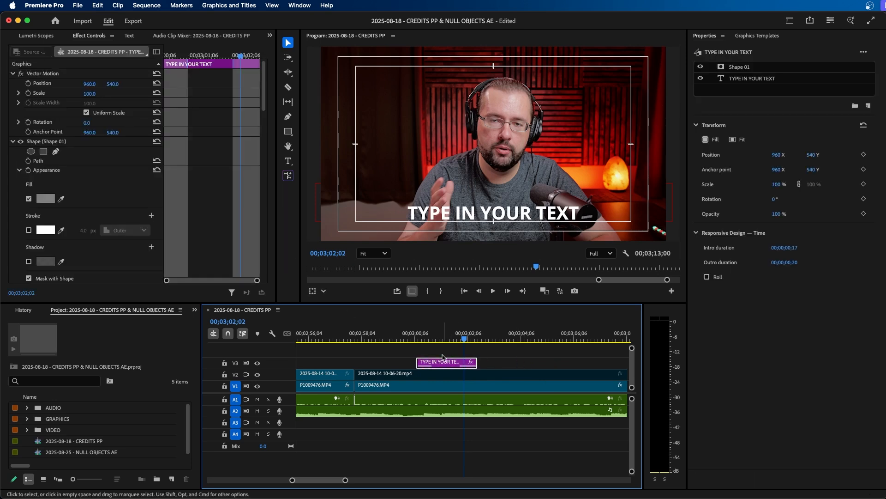
{"action": "left_click_drag", "start_coordinate": [480, 363], "coordinate": [464, 363]}
{"action": "left_click", "coordinate": [402, 336]}
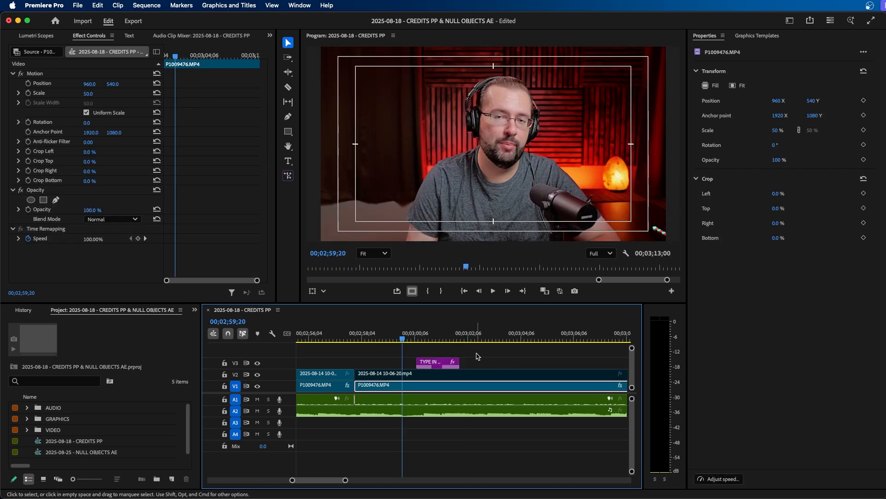
{"action": "left_click", "coordinate": [473, 356]}
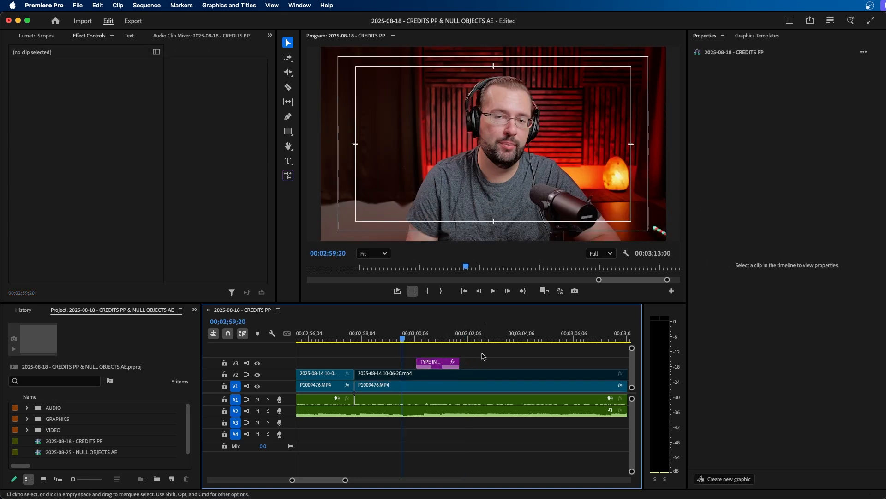
Extend the end of the title graphic clip to make it much longer
{"action": "key", "text": "minus"}
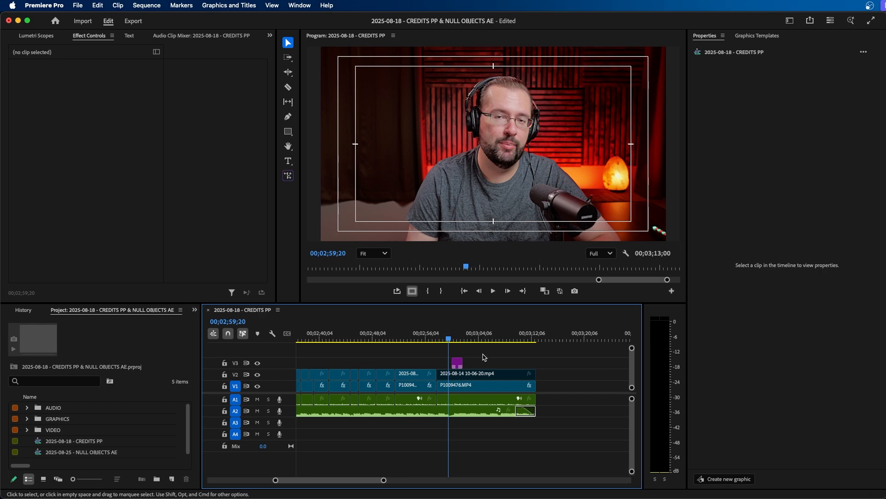
{"action": "key", "text": "equal"}
{"action": "key", "text": "equal"}
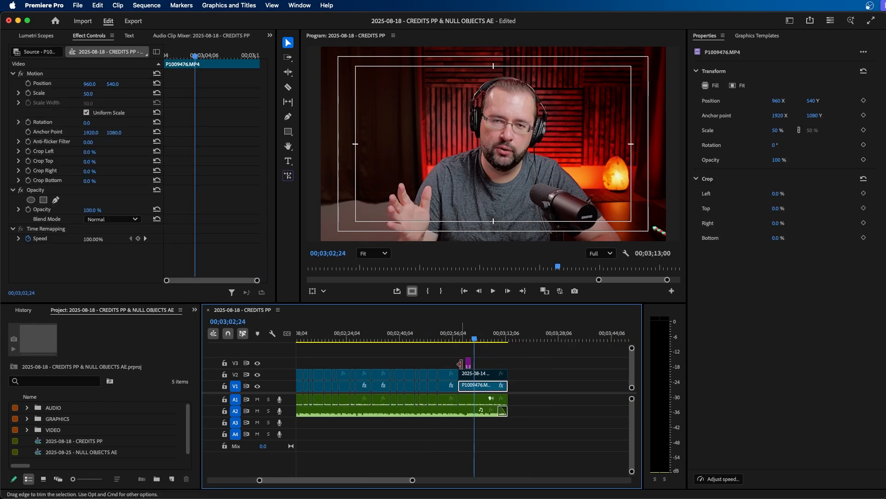
{"action": "left_click_drag", "start_coordinate": [471, 361], "coordinate": [584, 362]}
{"action": "left_click", "coordinate": [576, 364]}
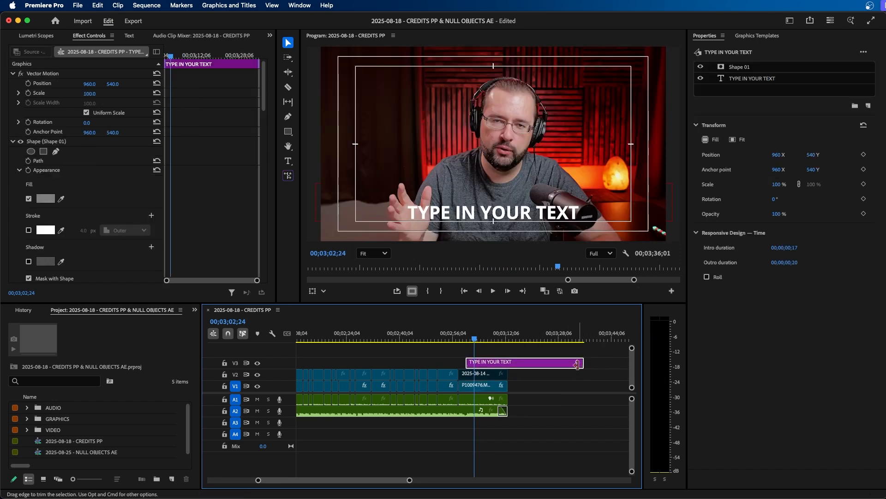
{"action": "scroll", "coordinate": [223, 181], "scroll_direction": "down", "scroll_amount": 10}
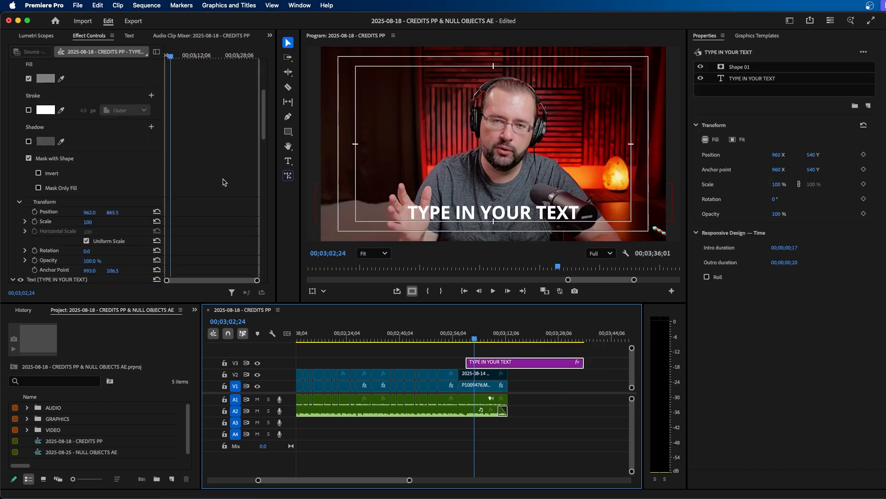
{"action": "scroll", "coordinate": [220, 122], "scroll_direction": "up", "scroll_amount": 4}
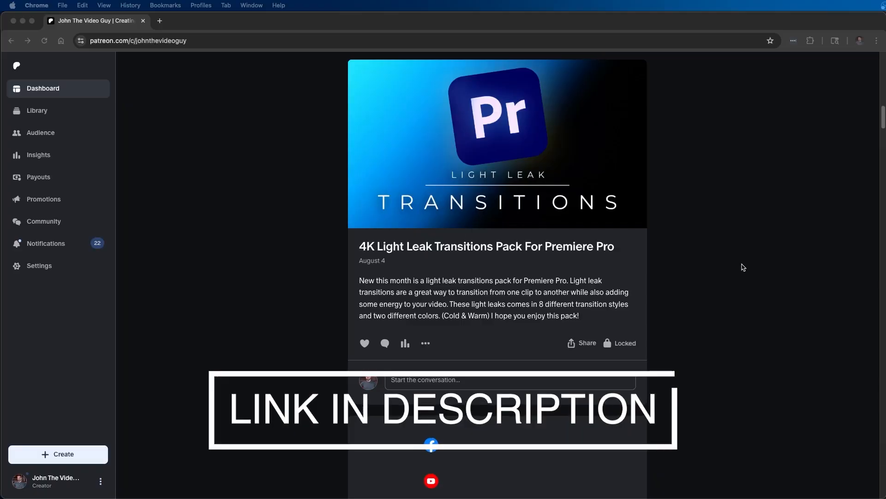
{"action": "scroll", "coordinate": [742, 265], "scroll_direction": "down", "scroll_amount": 6}
{"action": "scroll", "coordinate": [743, 267], "scroll_direction": "down", "scroll_amount": 15}
{"action": "scroll", "coordinate": [743, 267], "scroll_direction": "down", "scroll_amount": 12}
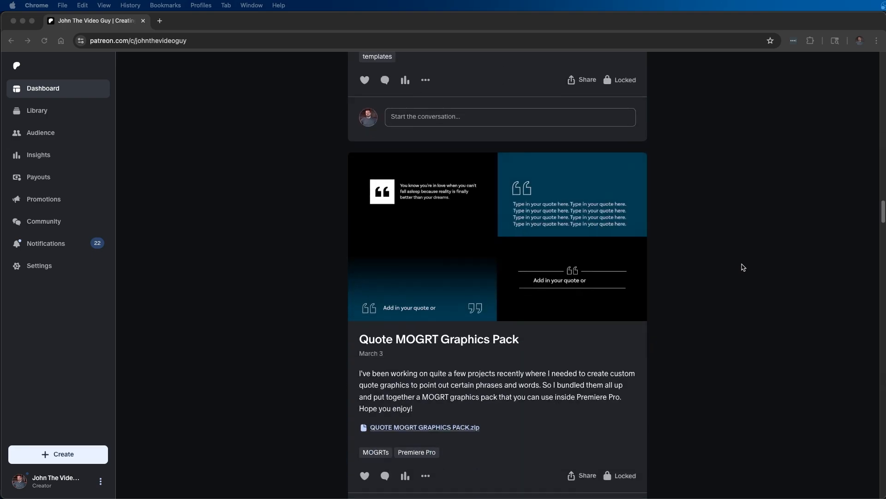
{"action": "scroll", "coordinate": [744, 267], "scroll_direction": "down", "scroll_amount": 13}
{"action": "scroll", "coordinate": [743, 267], "scroll_direction": "down", "scroll_amount": 14}
{"action": "scroll", "coordinate": [744, 267], "scroll_direction": "down", "scroll_amount": 5}
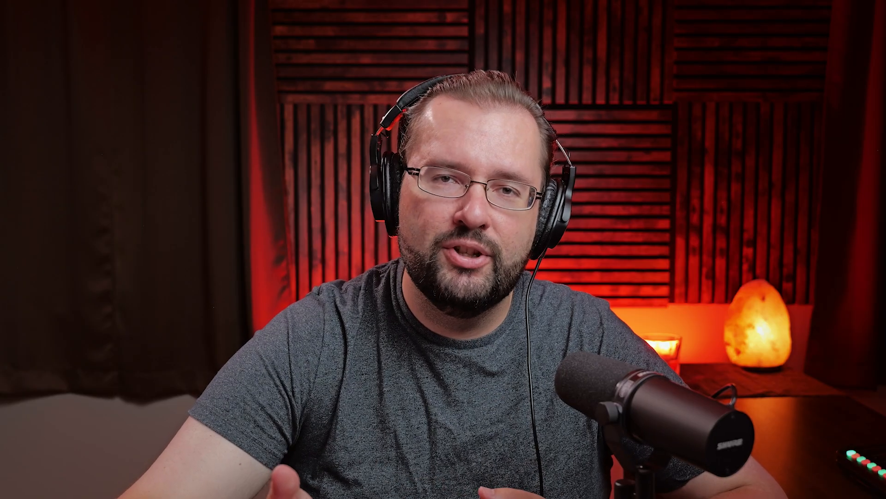